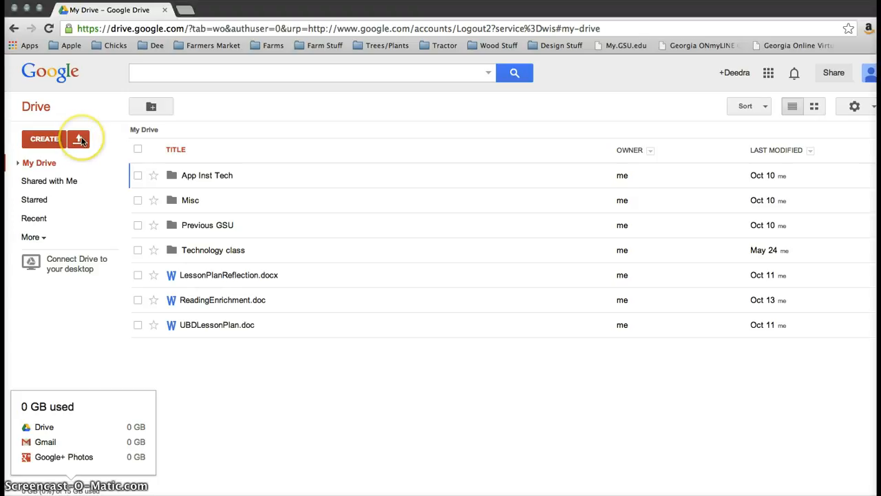
- Start a file upload from the computer, then cancel it
left_click(81, 140)
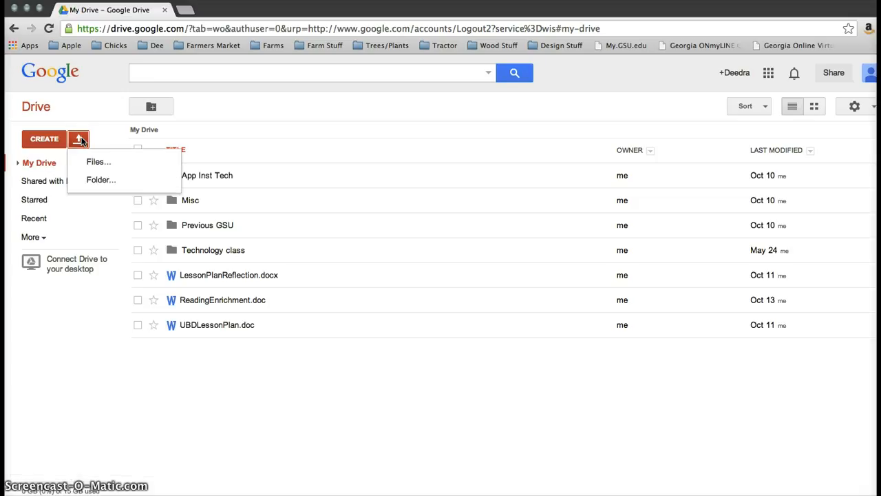
left_click(126, 166)
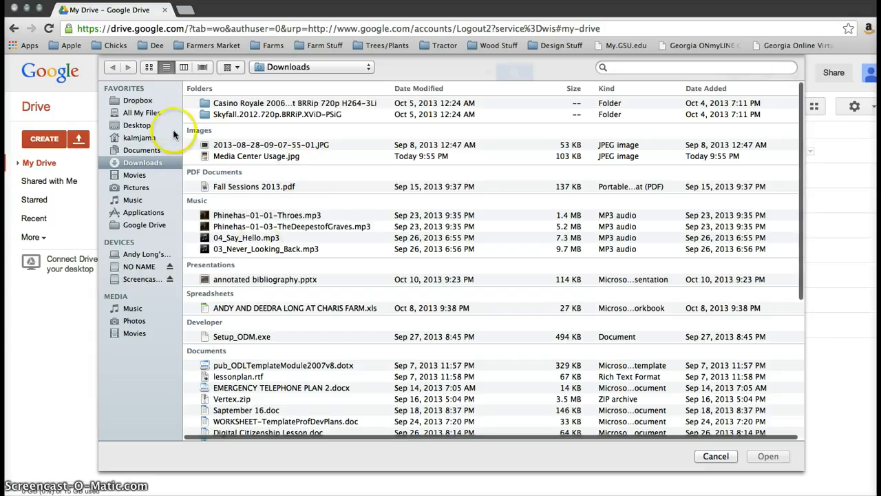
left_click(715, 455)
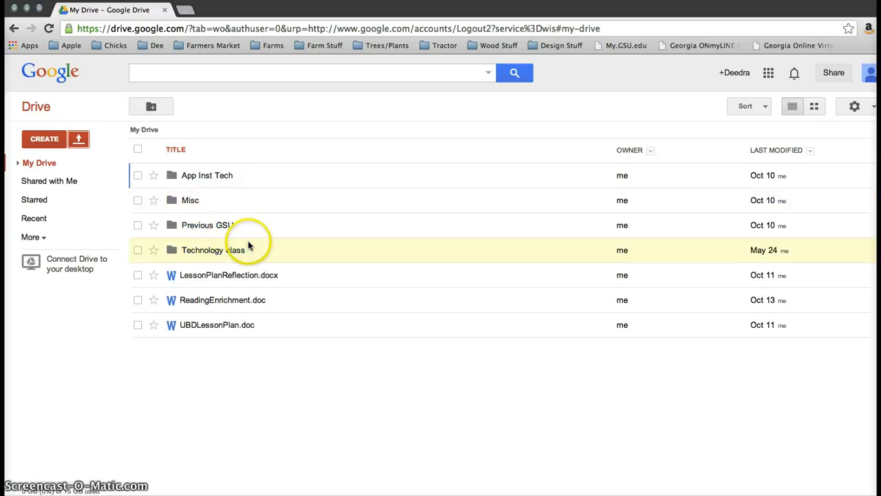
- Create a folder with the default name New Folder in My Drive
left_click(46, 141)
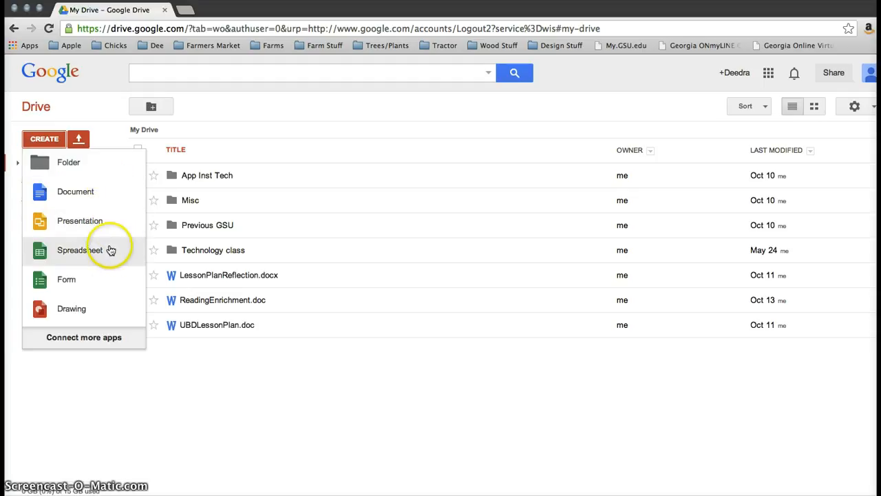
left_click(106, 169)
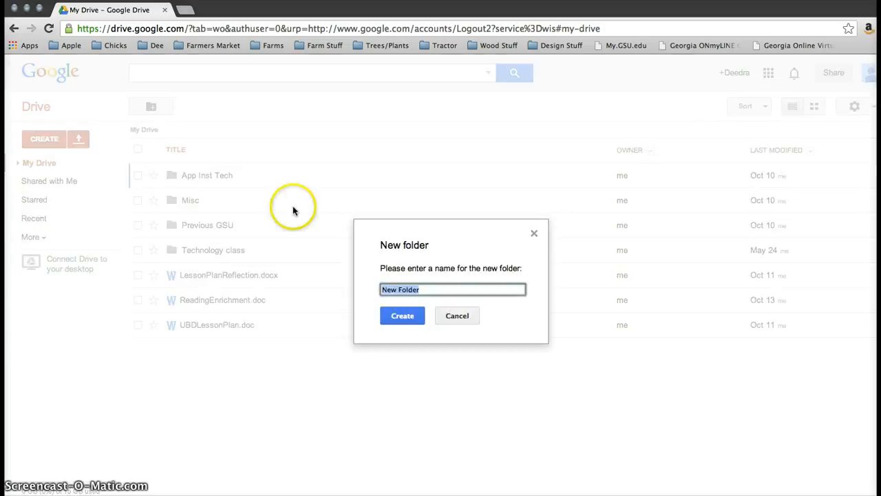
left_click(414, 316)
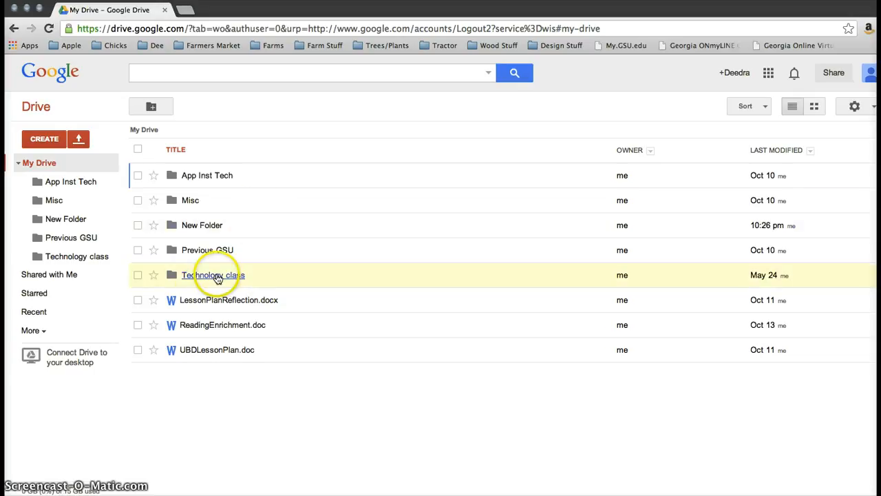
- Select LessonPlanReflection.docx and move it into New Folder
left_click(137, 301)
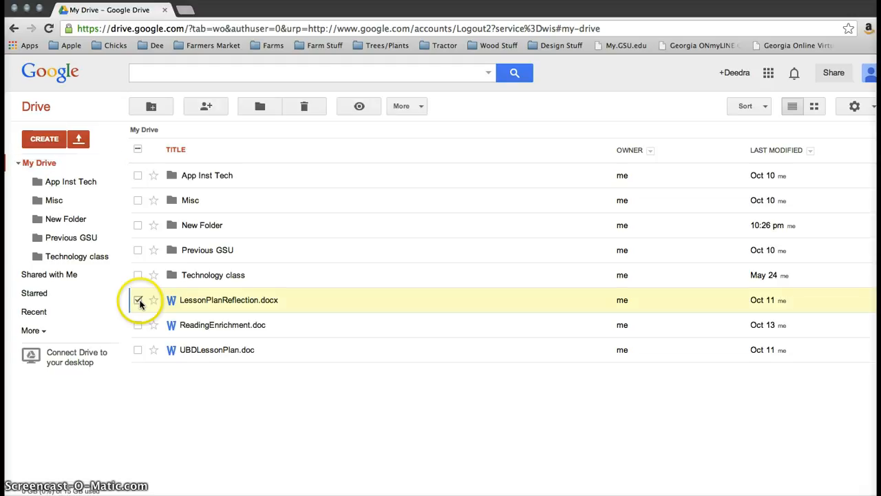
left_click(260, 107)
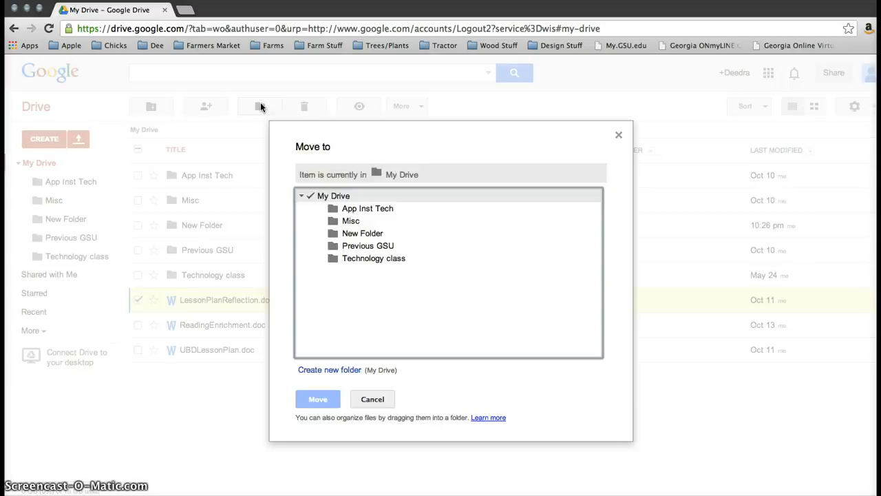
left_click(378, 234)
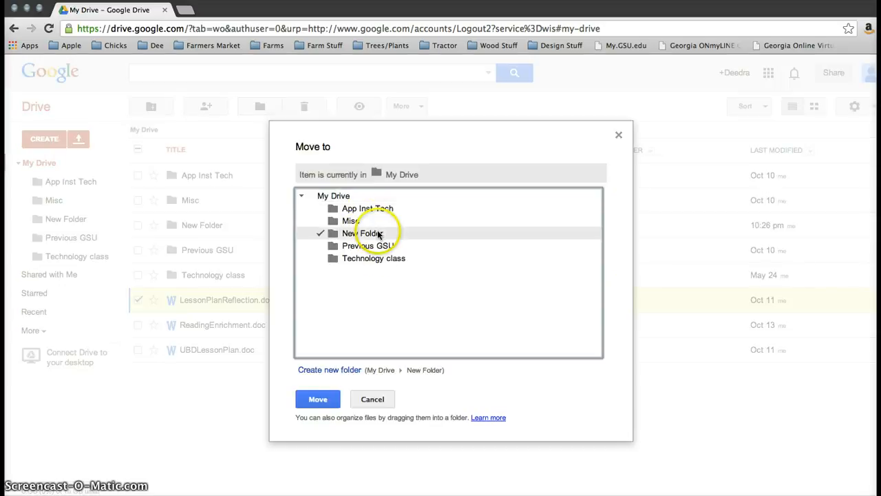
left_click(327, 401)
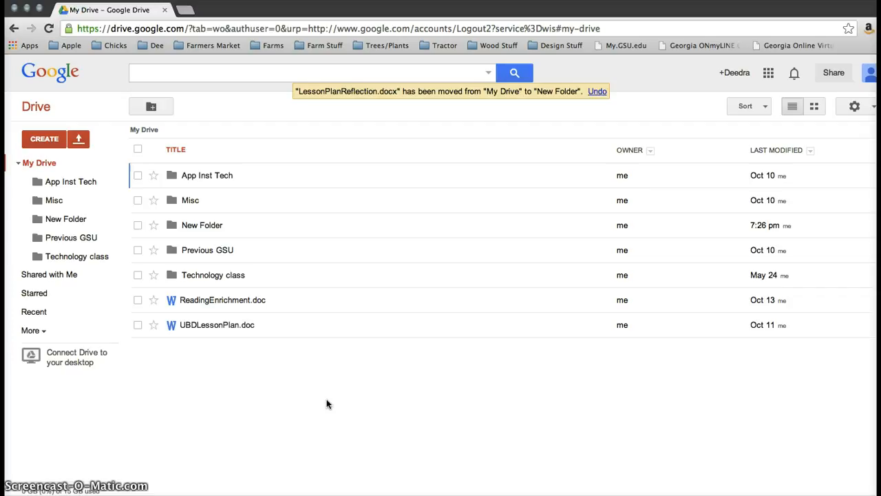
- Look at Shared with Me, return to My Drive, and preview ReadingEnrichment.doc
left_click(65, 278)
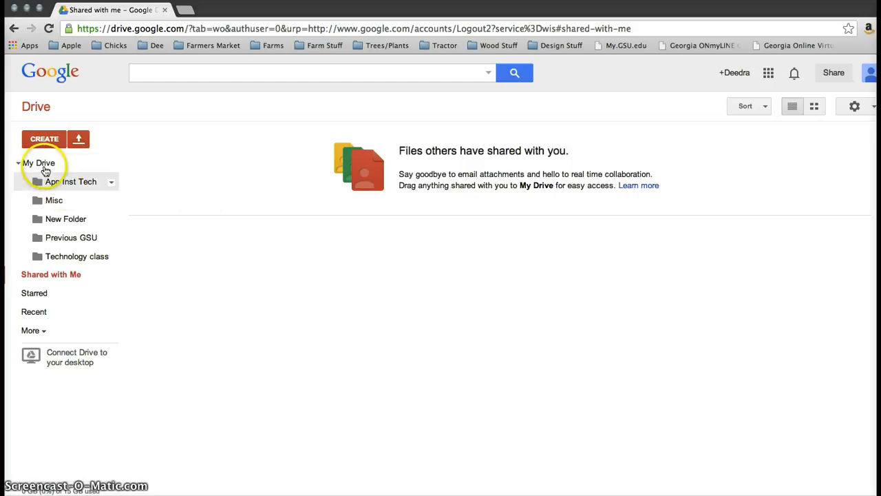
left_click(41, 165)
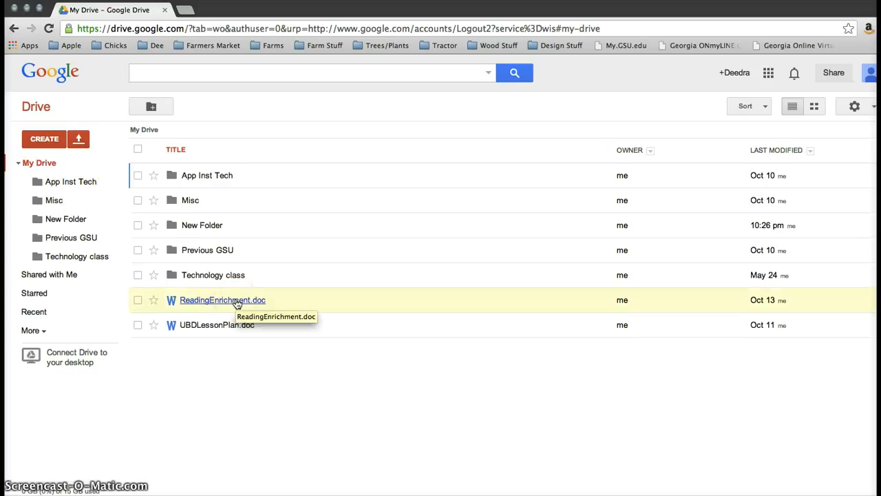
left_click(236, 301)
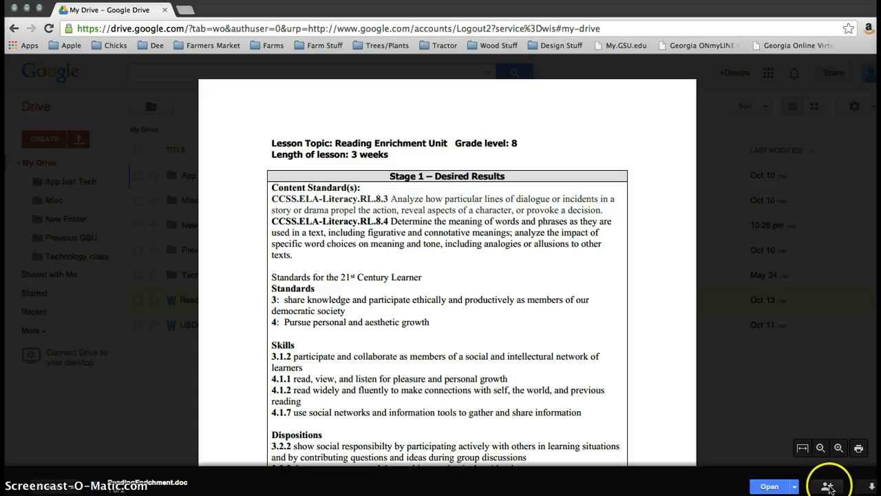
- Share ReadingEnrichment.doc with a colleague as Can edit, then close the preview
left_click(828, 487)
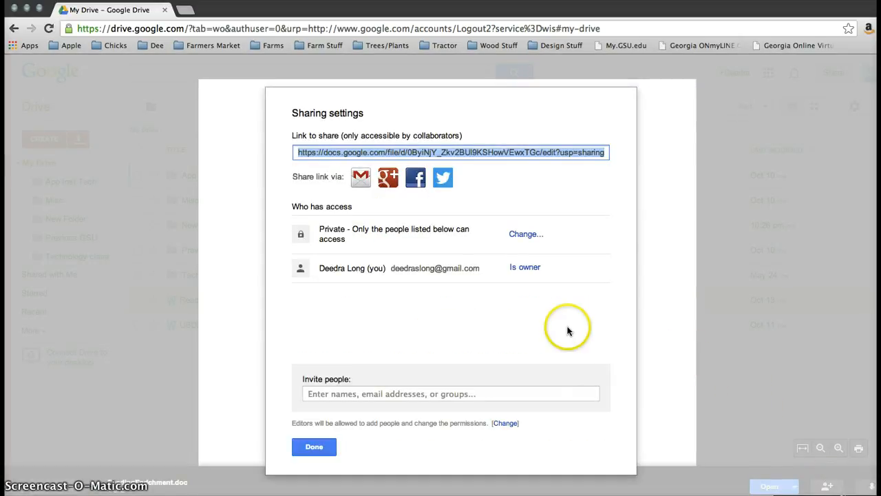
left_click(403, 393)
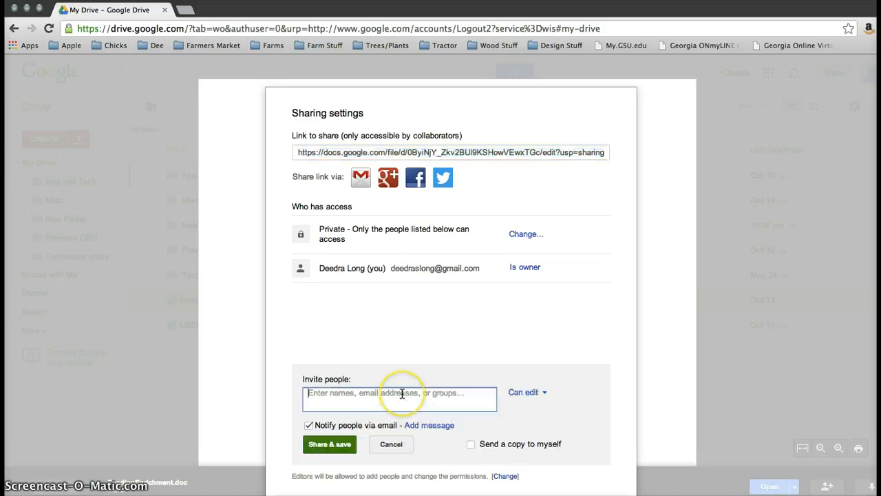
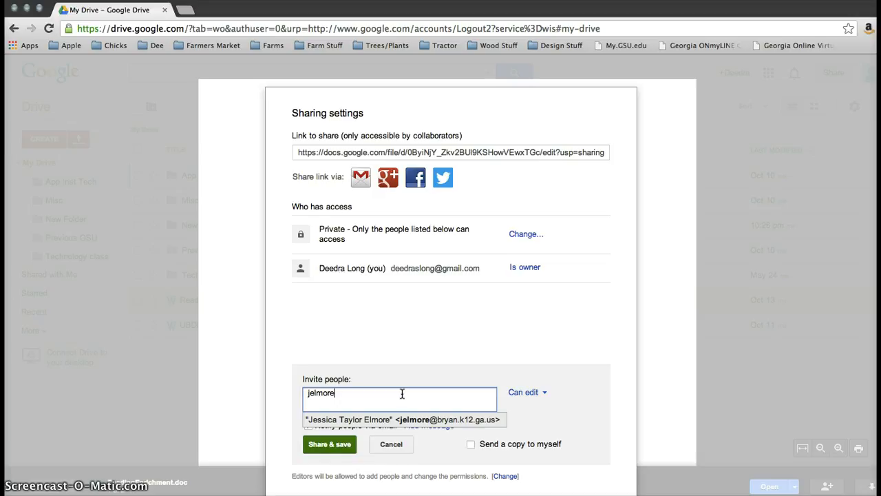
left_click(435, 419)
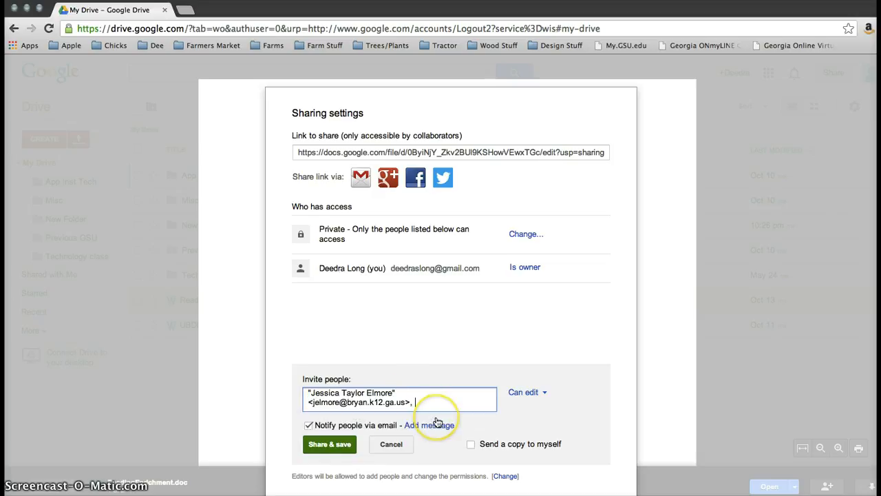
left_click(546, 399)
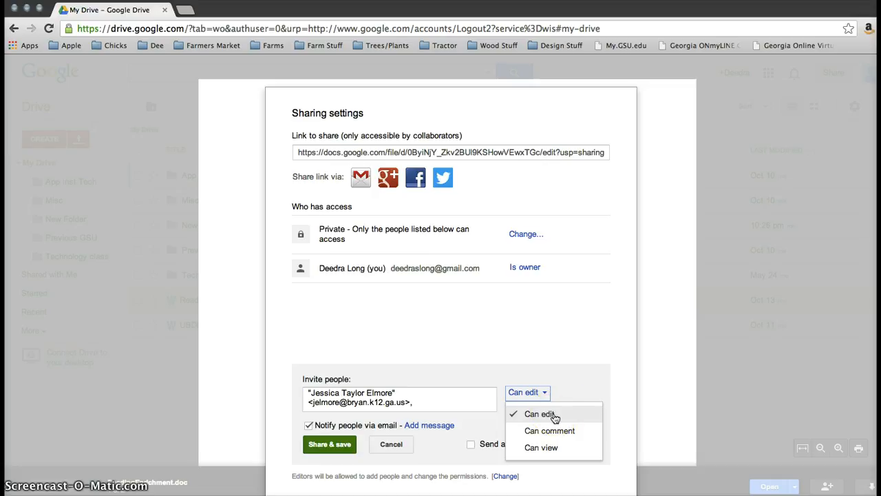
left_click(331, 444)
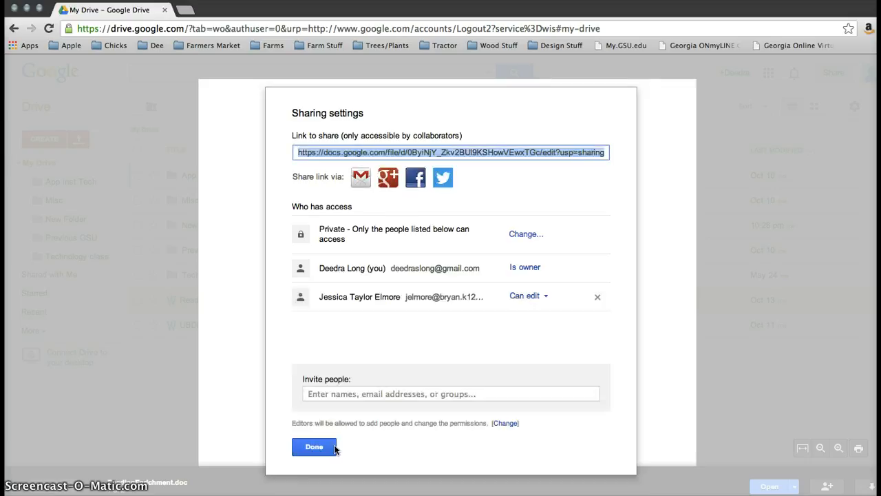
left_click(329, 447)
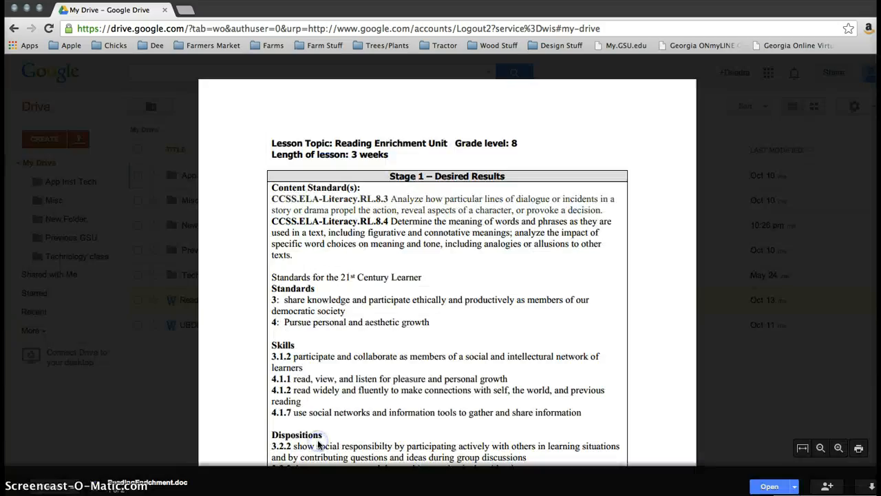
left_click(235, 412)
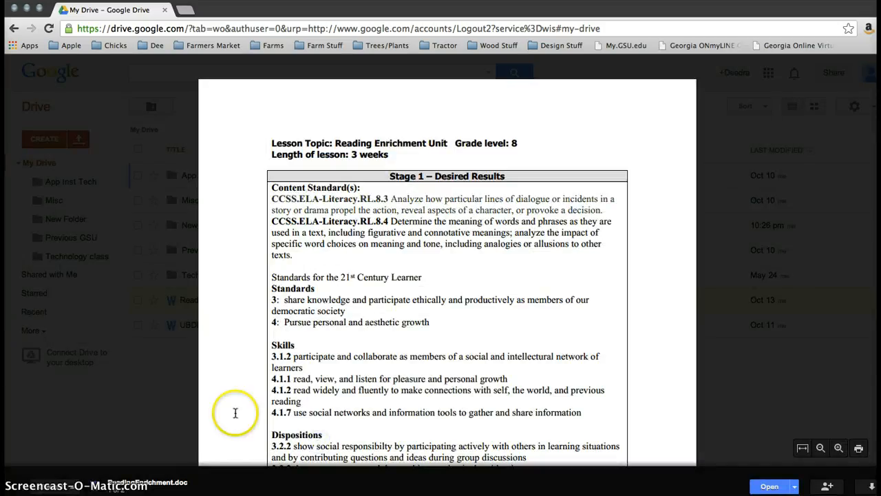
left_click(148, 329)
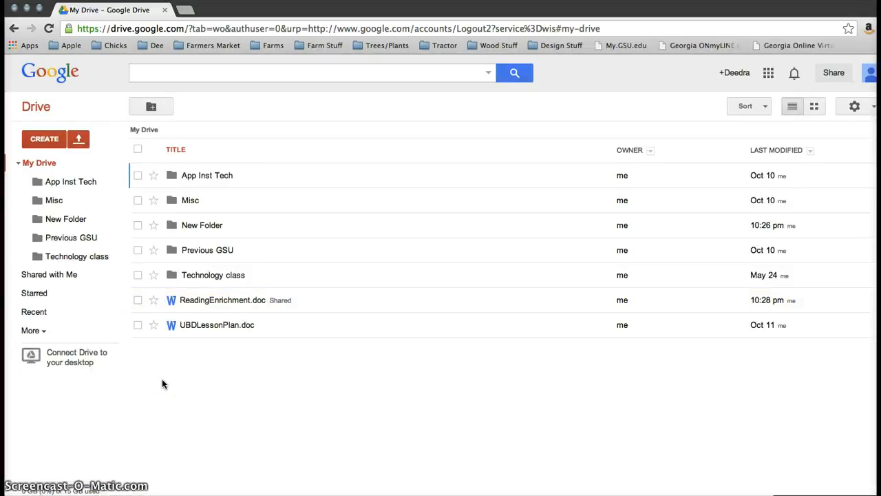
left_click(222, 388)
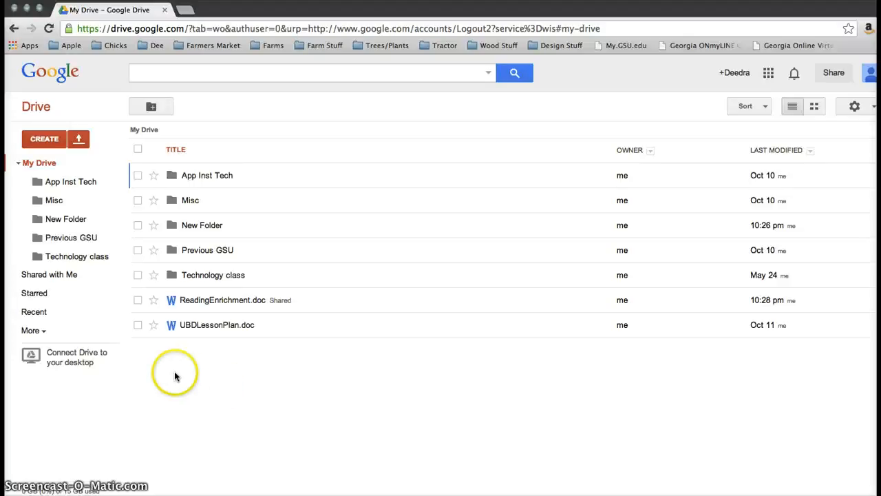
- Create a new Google Doc and rename it to the author's full name
left_click(54, 140)
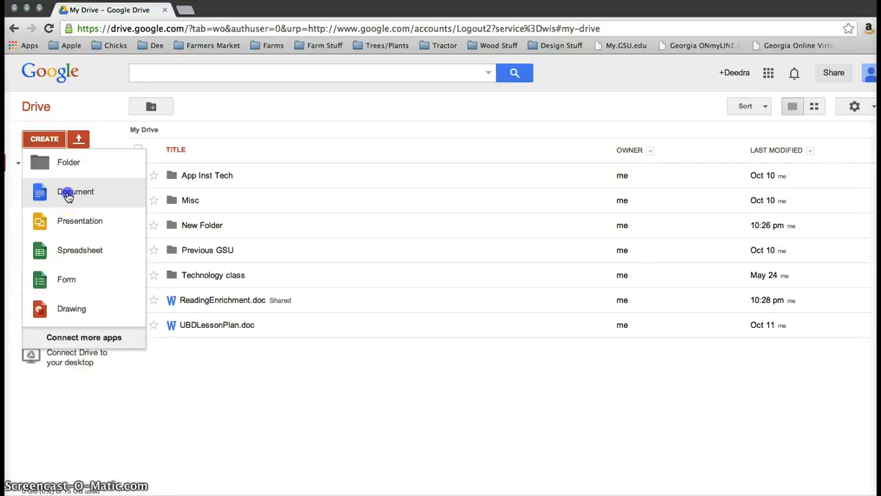
left_click(68, 195)
left_click(149, 203)
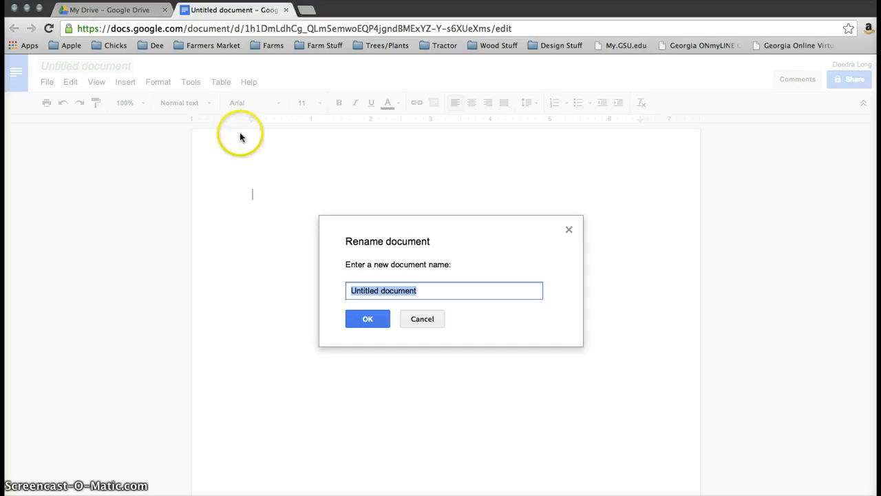
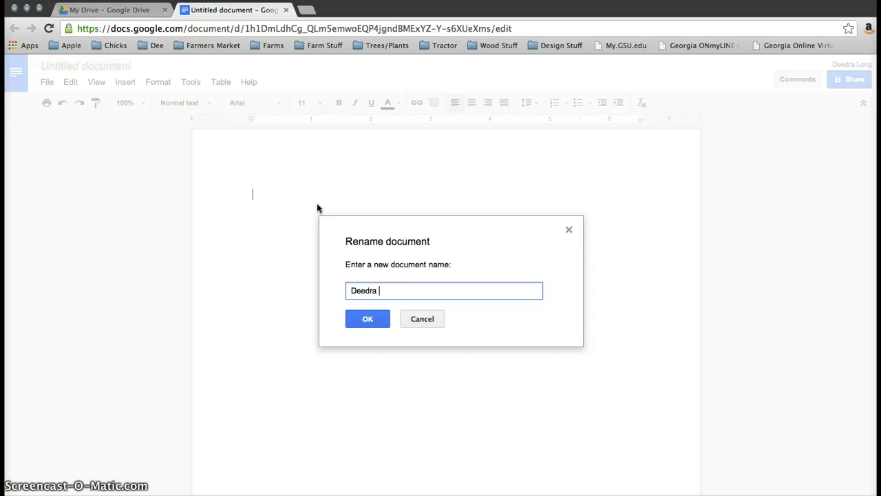
left_click(389, 318)
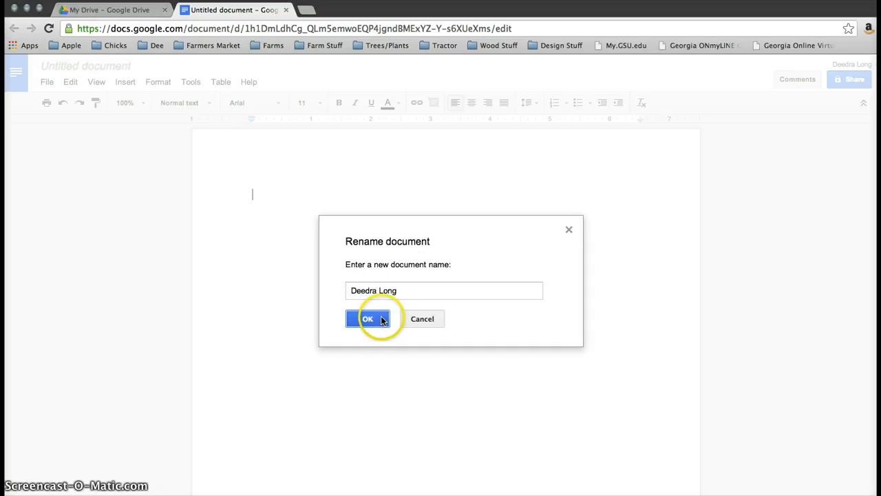
left_click(344, 254)
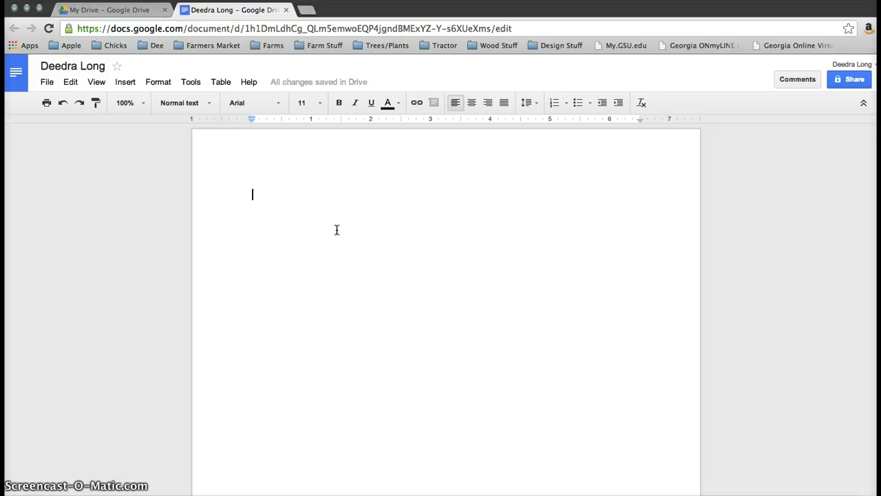
- Write 'nonsense sentence' on the first line and start a new line below it
type("nons")
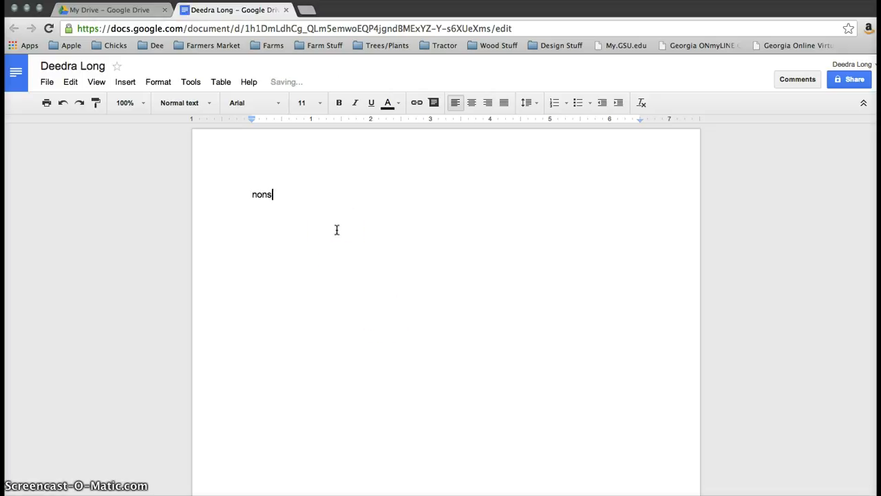
type("ense sentence")
key("Return")
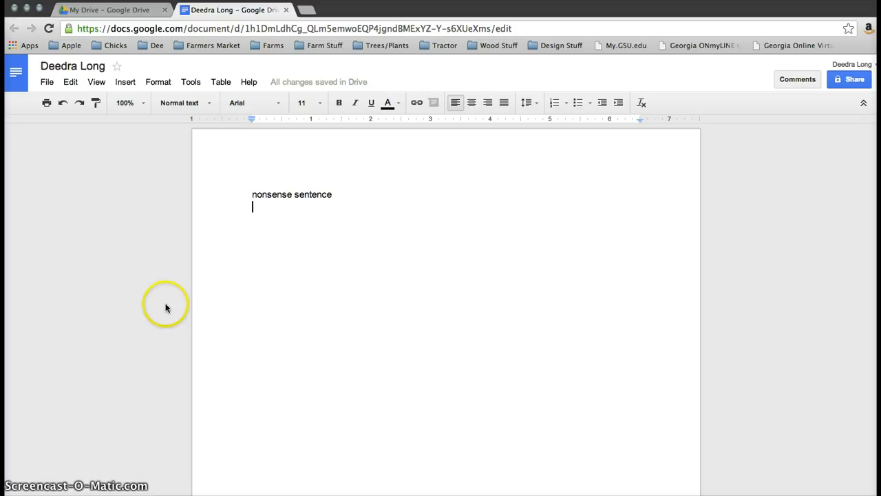
left_click(191, 83)
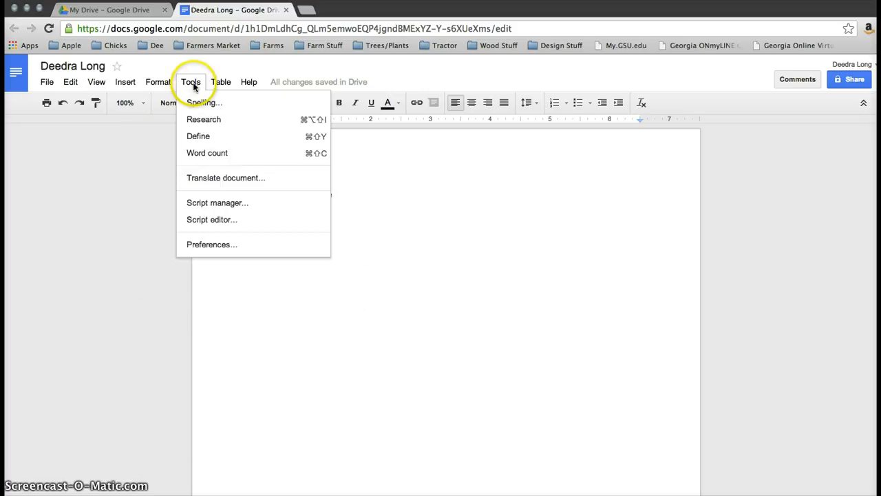
- Research 'tree frogs' and insert the Tree frog Wikipedia link with a citation footnote
left_click(204, 120)
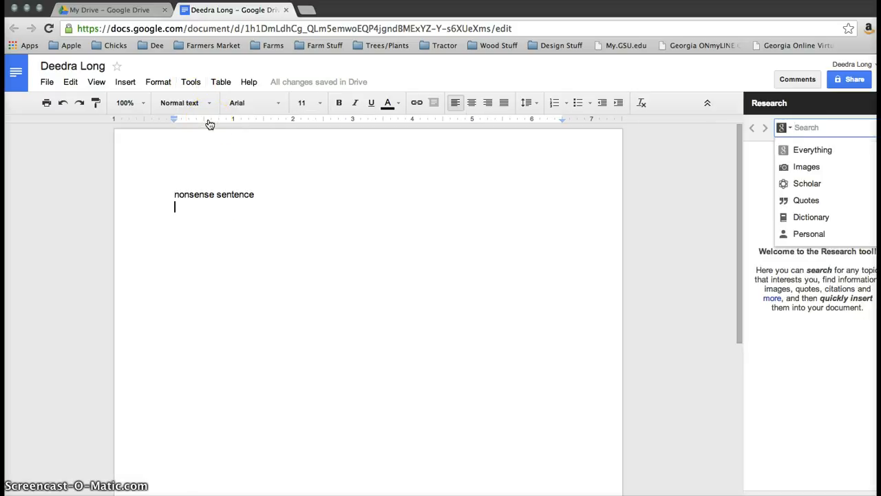
type("tree frogs")
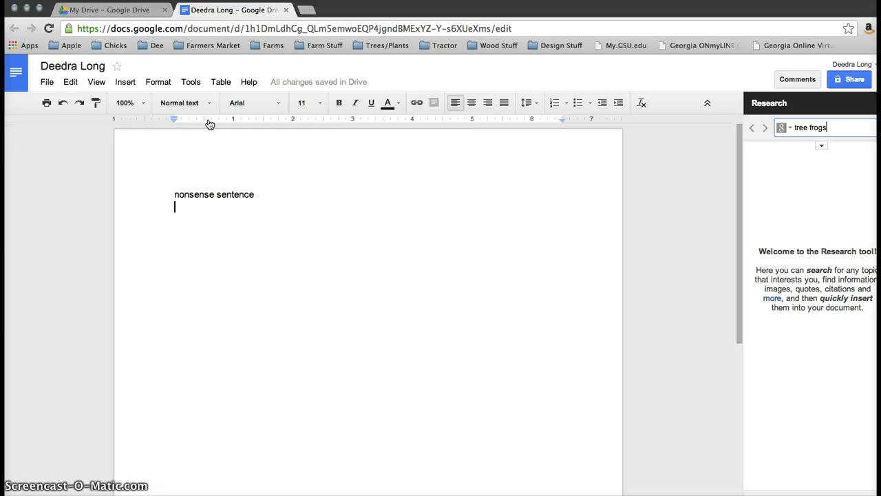
key("Return")
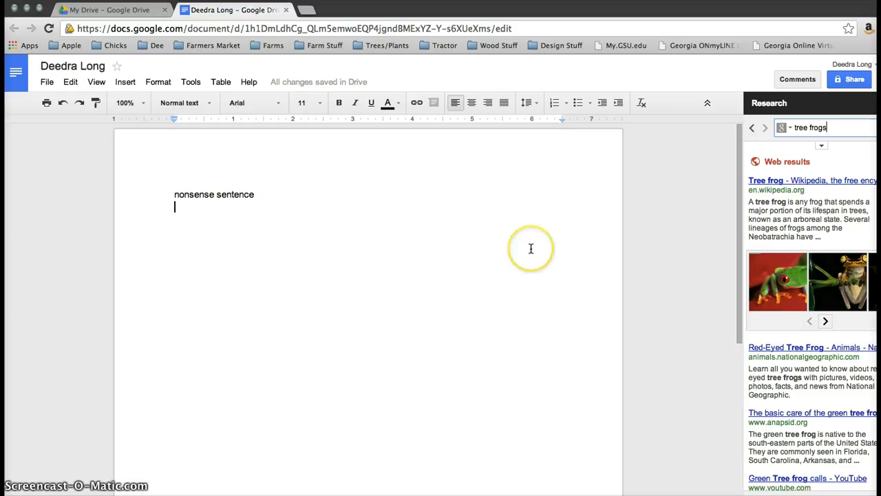
mouse_move(778, 187)
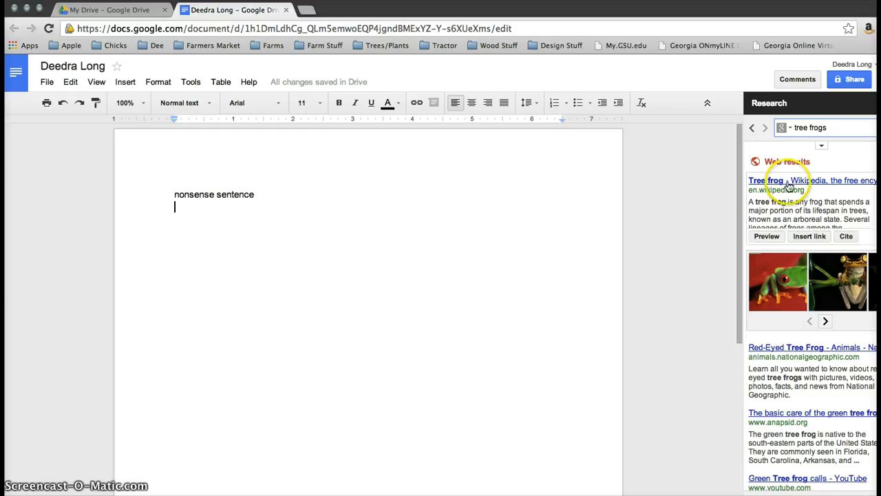
left_click(807, 236)
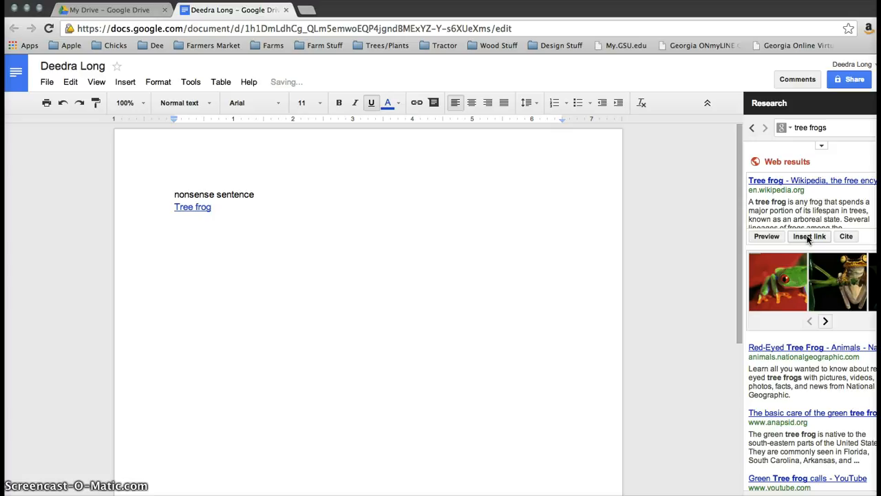
left_click(846, 237)
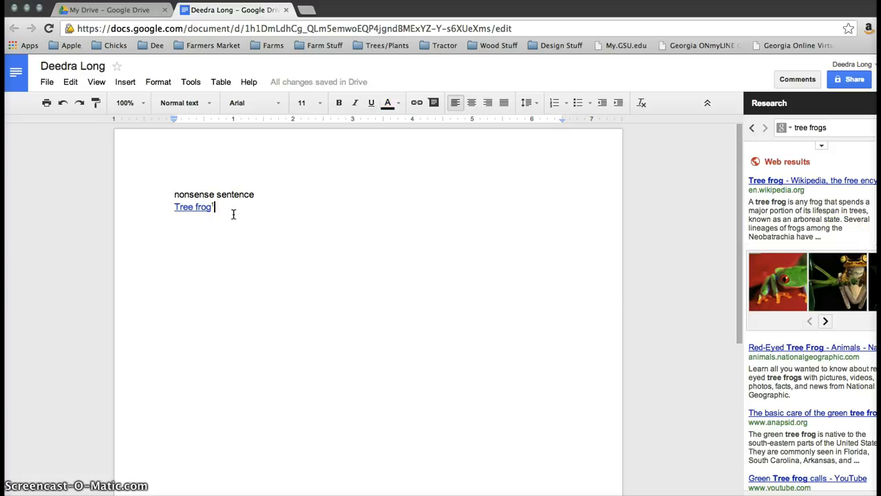
scroll(234, 214, "down", 10)
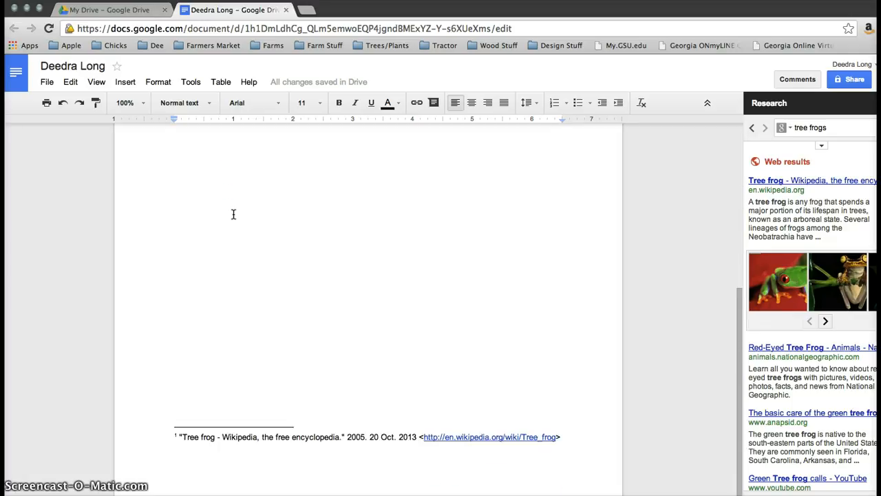
scroll(234, 214, "up", 10)
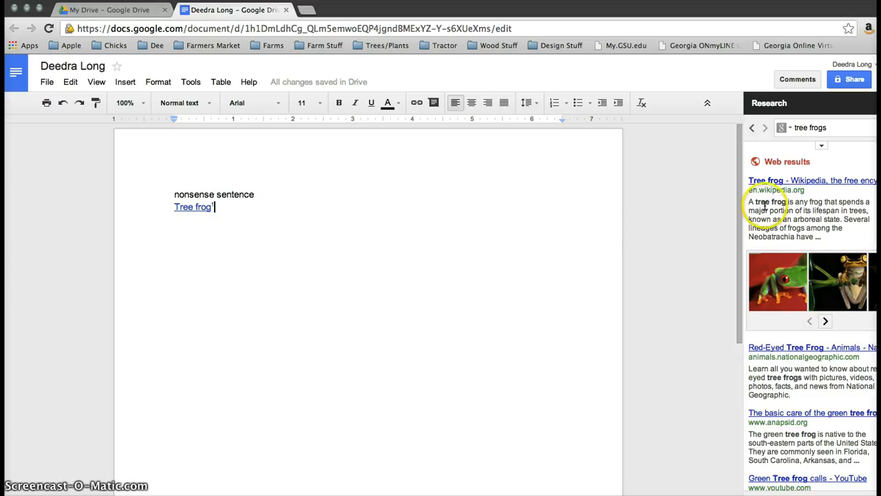
mouse_move(784, 179)
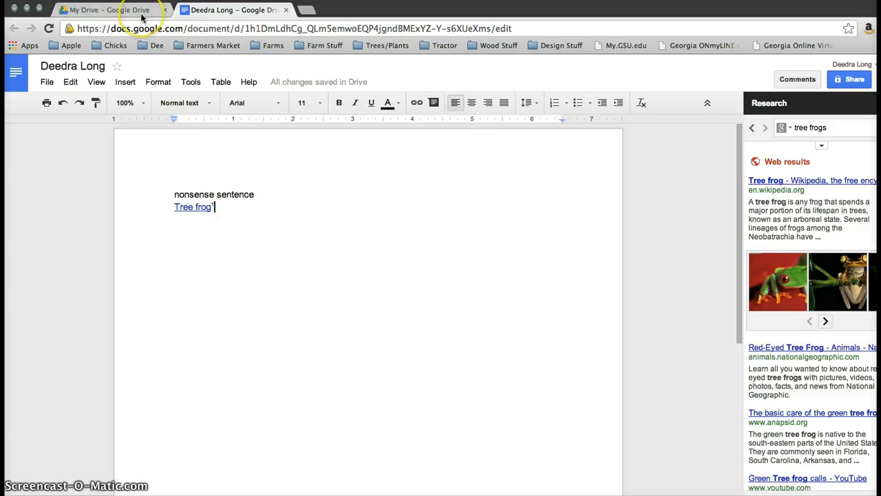
- Return to the My Drive tab and create a new Google Form
left_click(110, 9)
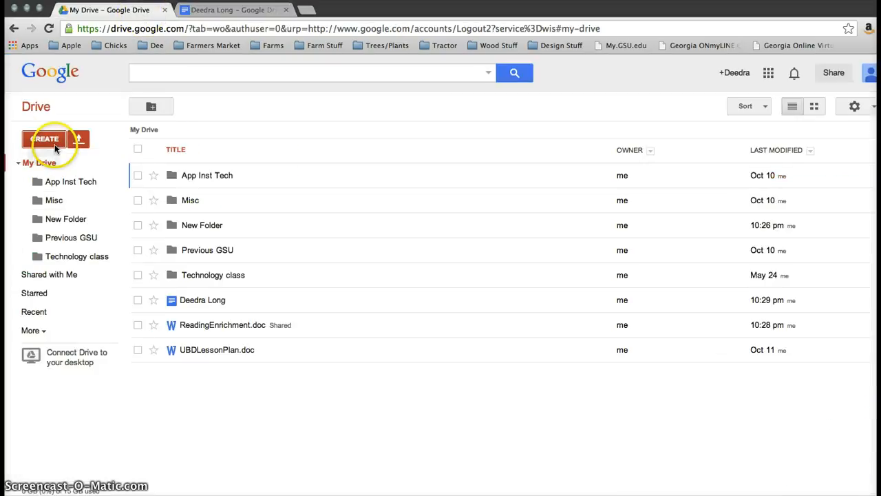
left_click(54, 144)
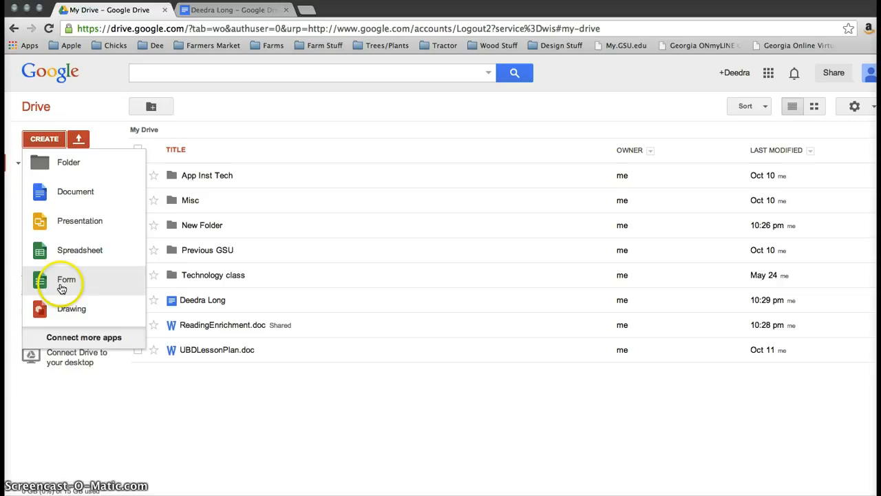
left_click(62, 288)
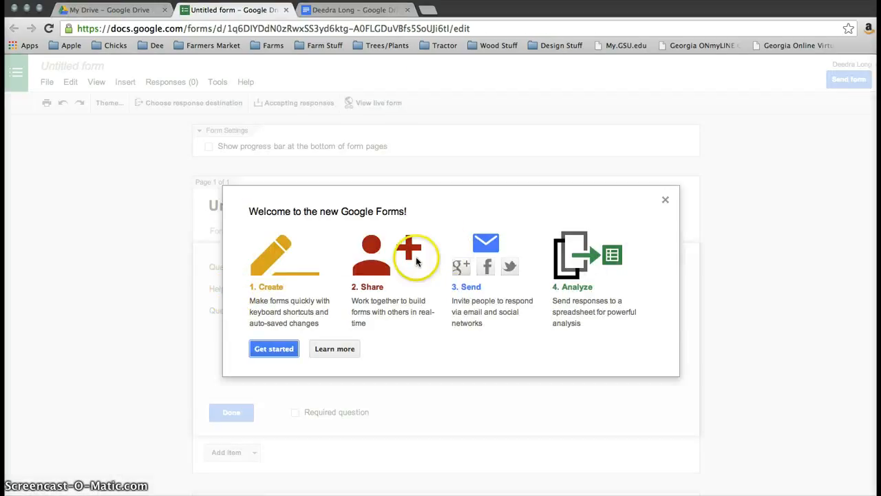
- Dismiss the Forms welcome, browse the themes, and confirm the Default theme
left_click(272, 349)
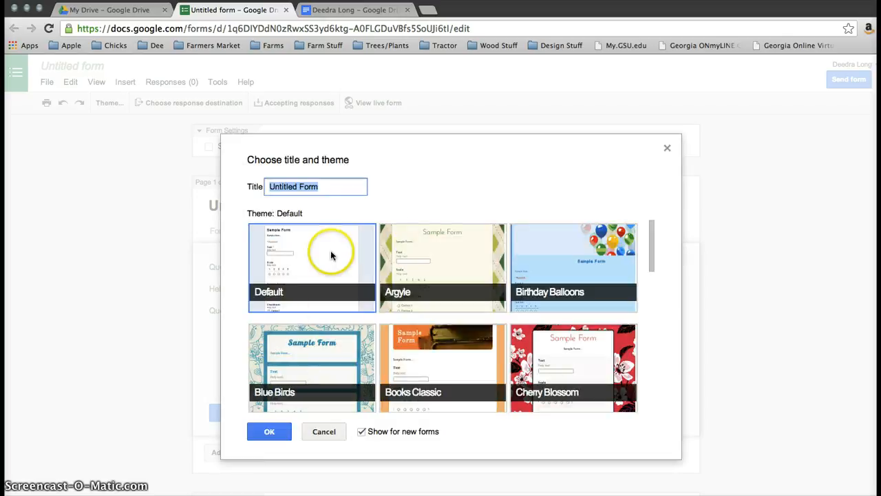
scroll(598, 280, "down", 5)
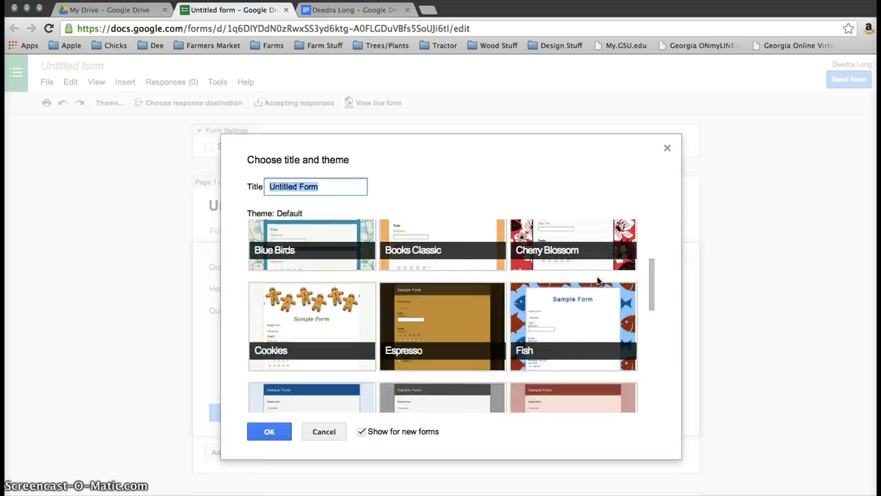
scroll(597, 280, "down", 5)
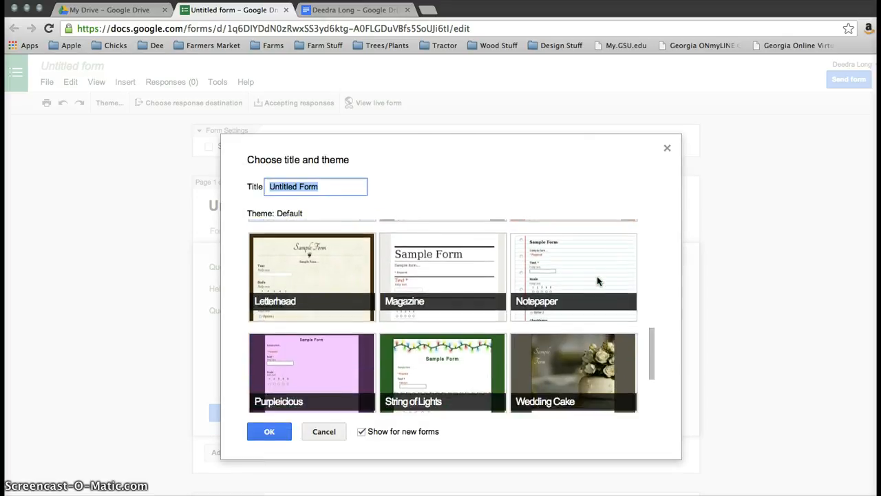
scroll(597, 281, "up", 5)
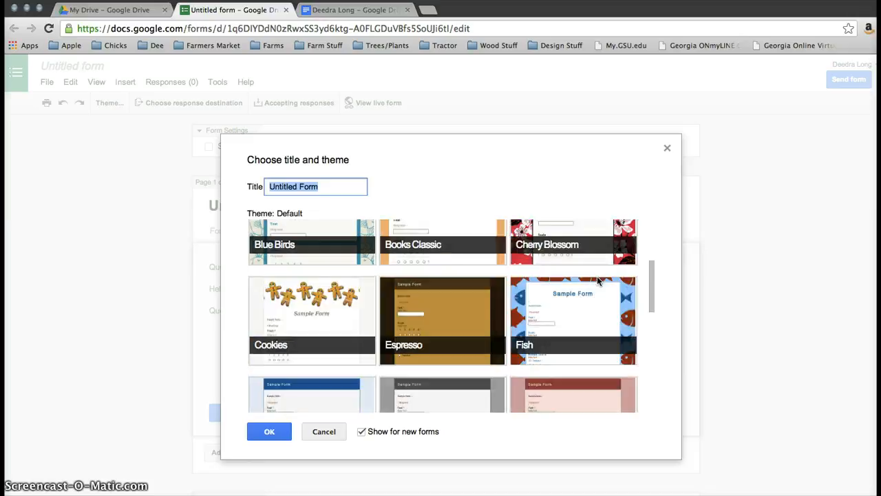
scroll(597, 281, "up", 2)
left_click(563, 281)
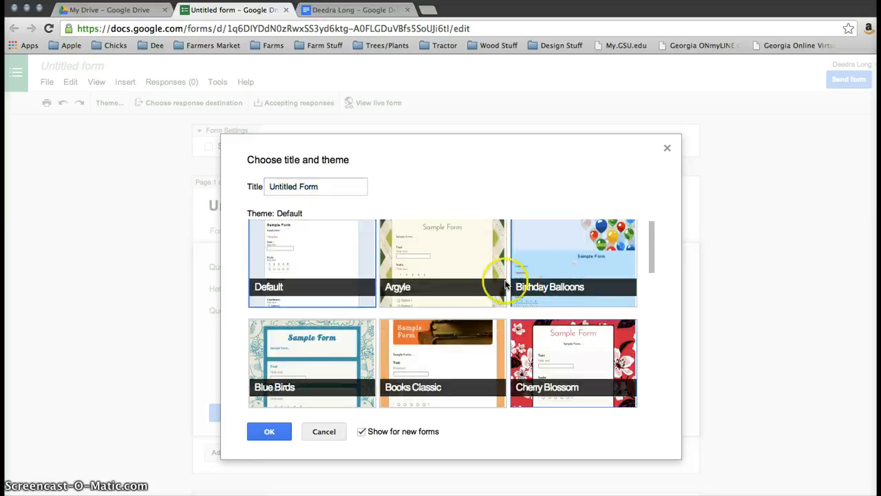
left_click(264, 430)
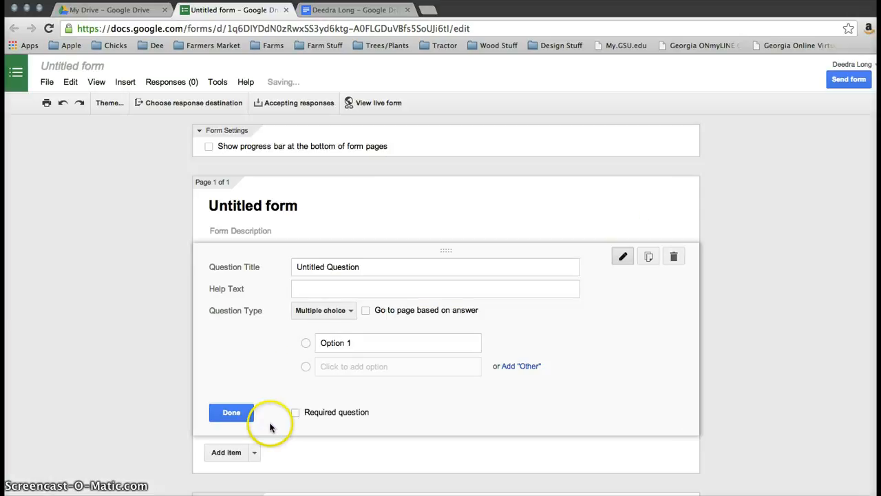
- Replace 'Untitled Question' with 'What is your favorite type of ice cream?'
left_click(341, 270)
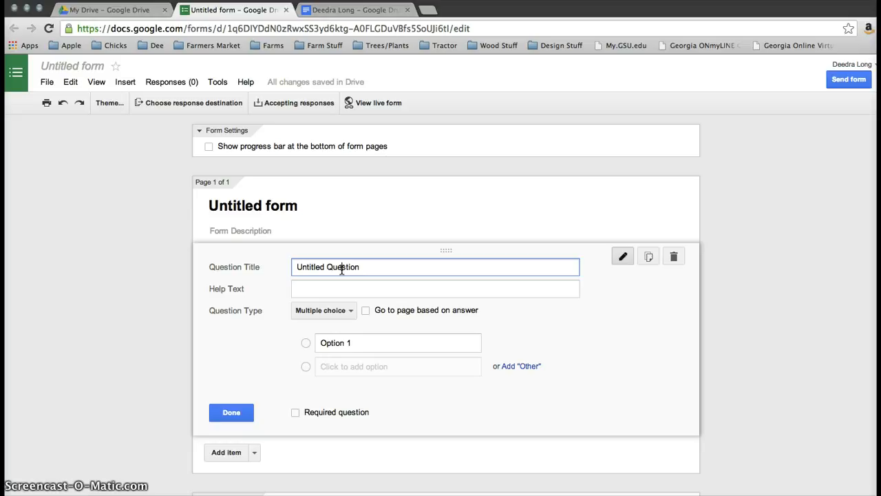
left_click(370, 265)
key("BackSpace")
key("BackSpace")
key("BackSpace")
key("BackSpace")
key("BackSpace")
key("BackSpace")
key("BackSpace")
key("BackSpace")
key("BackSpace")
key("BackSpace")
key("BackSpace")
key("BackSpace")
key("BackSpace")
key("BackSpace")
key("BackSpace")
key("BackSpace")
key("BackSpace")
type("What is ")
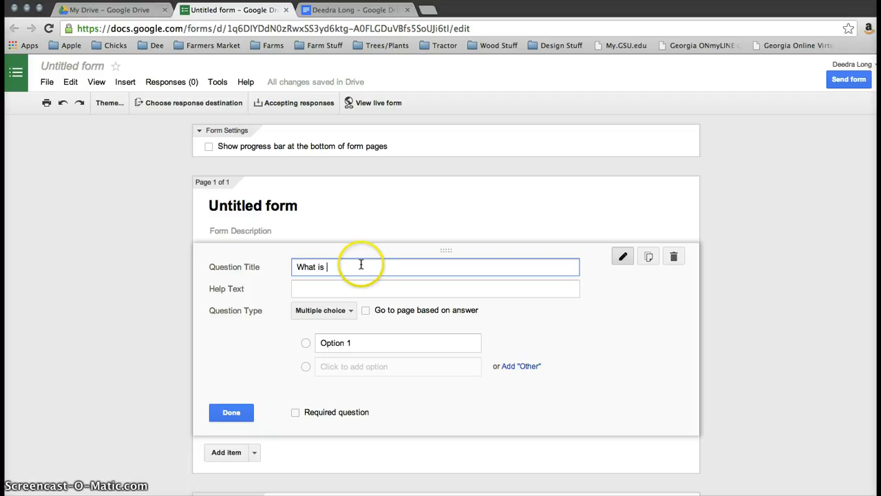
type("your favorite type of ice ")
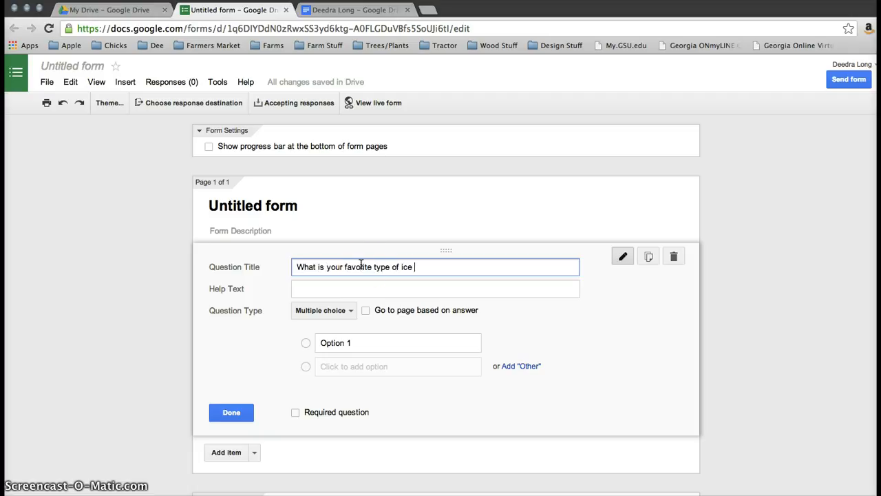
type("cream?")
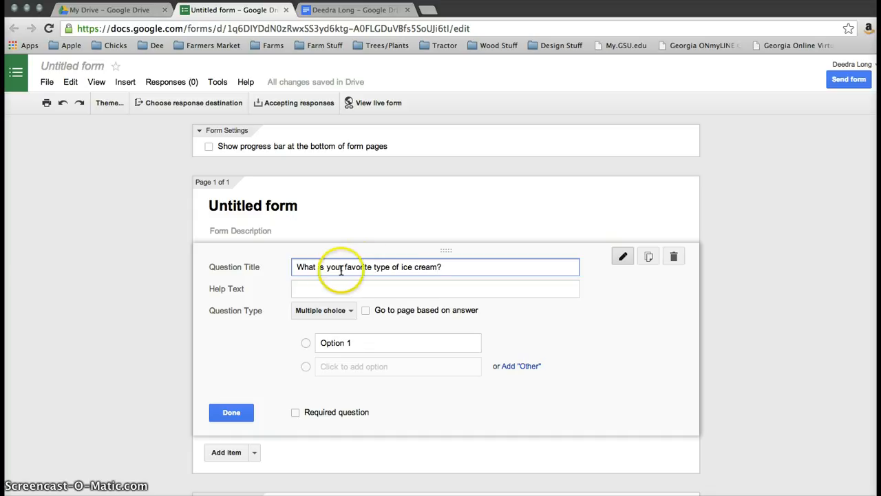
left_click(323, 289)
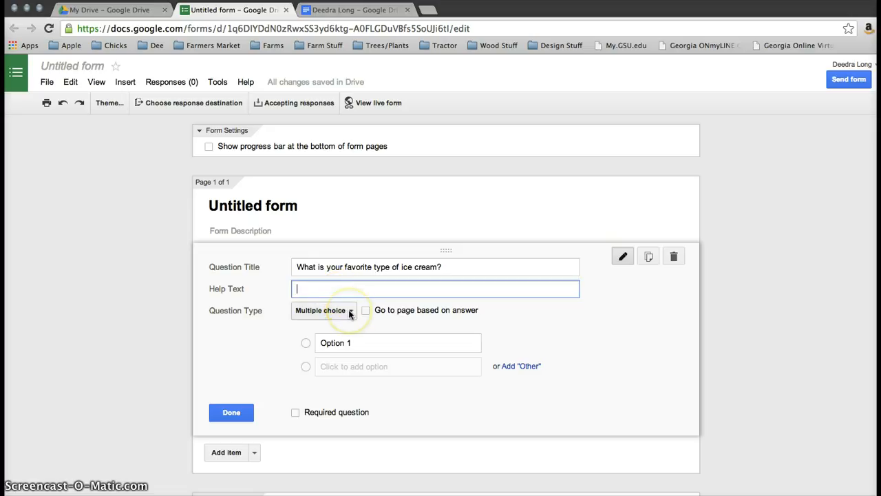
- Keep the ice cream question as Multiple choice and make Vanilla its first answer
left_click(350, 311)
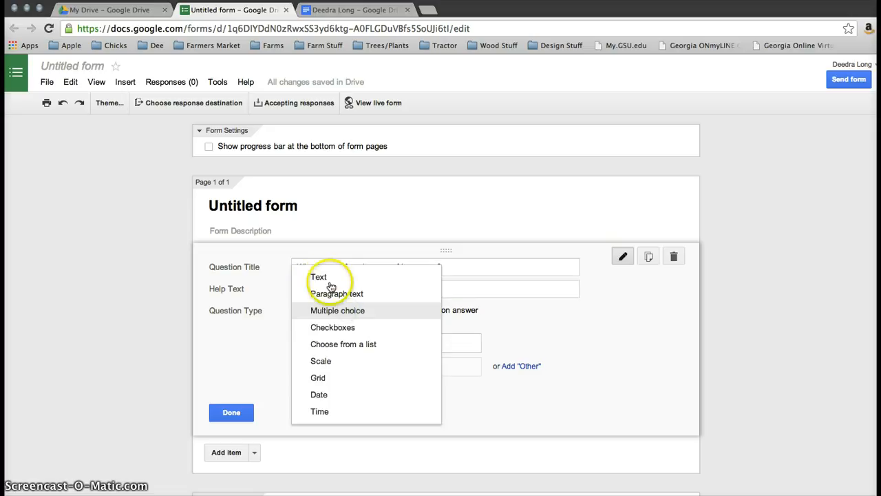
left_click(357, 313)
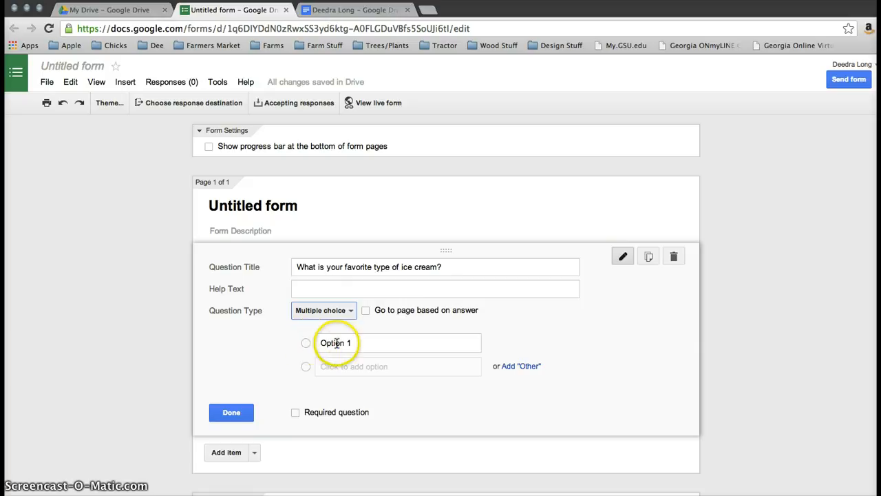
left_click(359, 342)
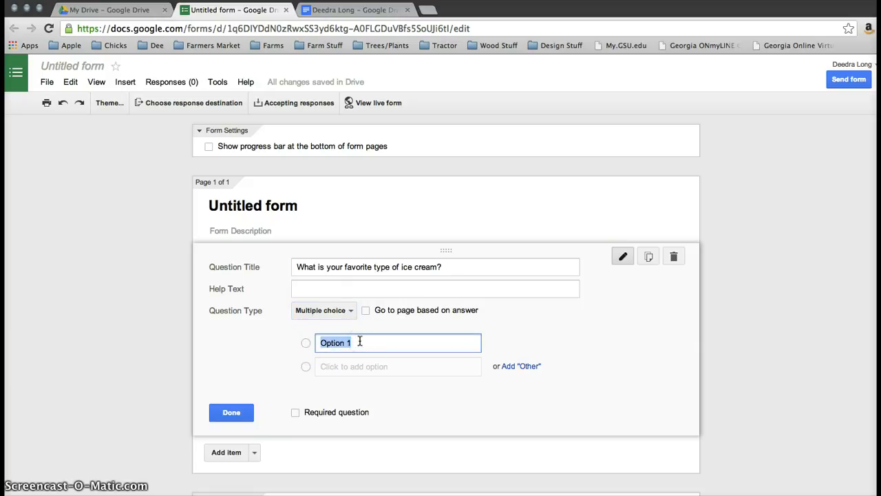
type("Vanilla")
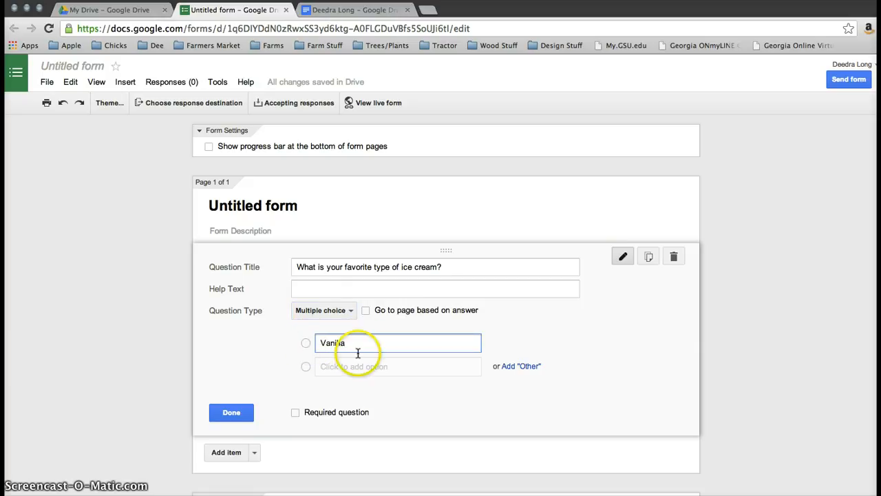
- Add Chocolate and Strawberry as the second and third answer choices
left_click(344, 366)
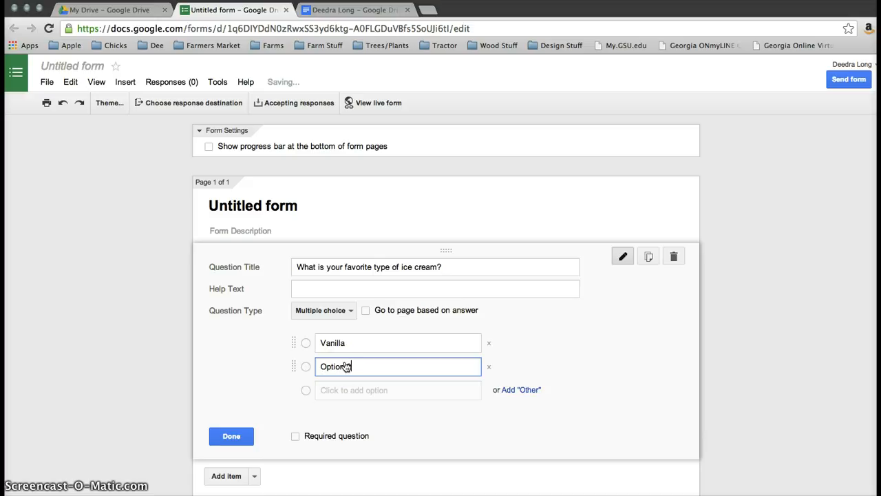
type("Choi")
key("BackSpace")
key("BackSpace")
key("BackSpace")
key("BackSpace")
key("BackSpace")
key("BackSpace")
key("BackSpace")
key("BackSpace")
key("BackSpace")
key("BackSpace")
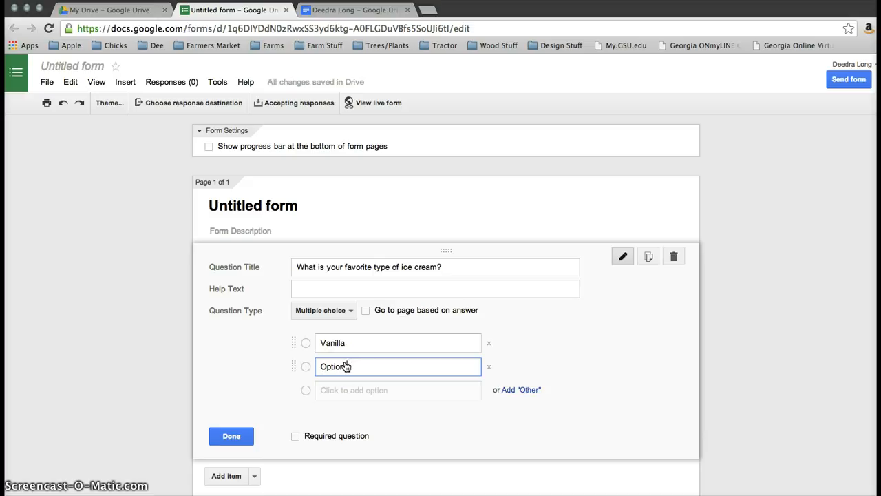
type("Chocolate")
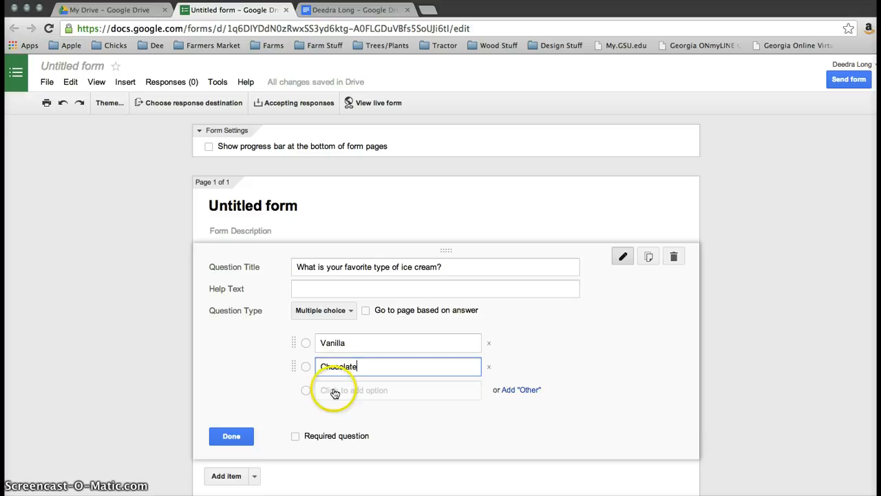
left_click(335, 391)
key("BackSpace")
key("BackSpace")
key("BackSpace")
key("BackSpace")
key("BackSpace")
key("BackSpace")
key("BackSpace")
key("BackSpace")
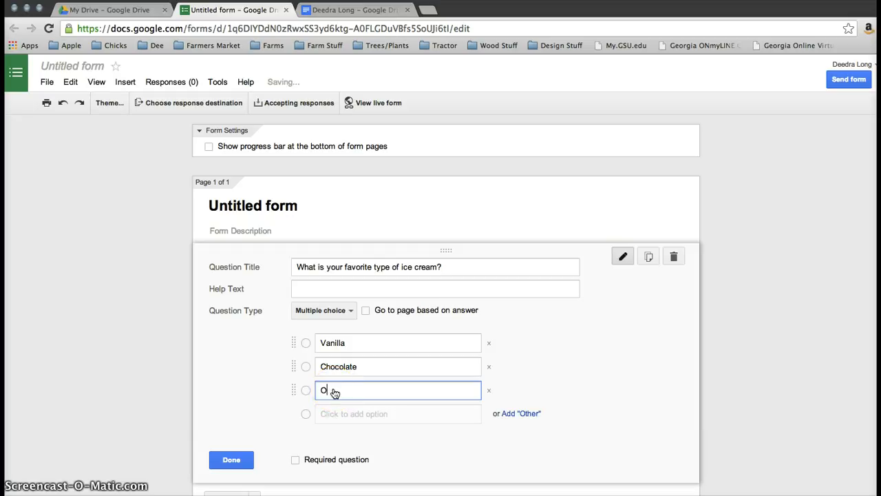
type("St")
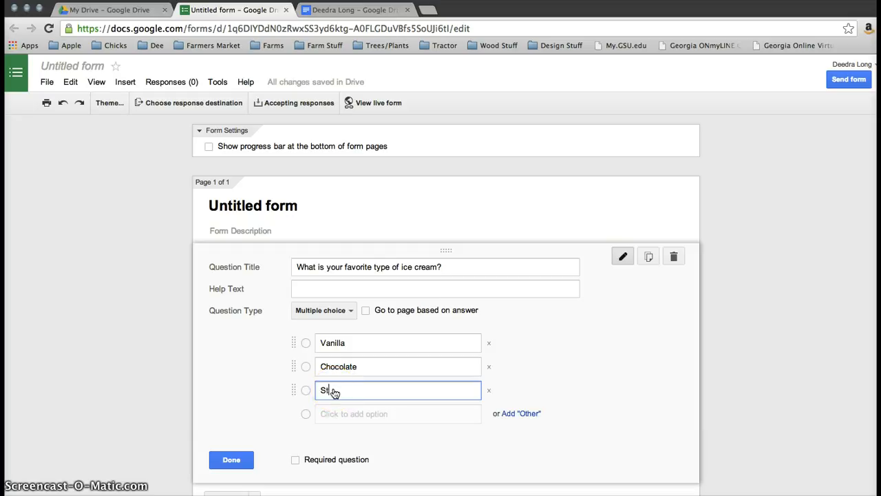
type("arawberry")
scroll(379, 427, "down", 2)
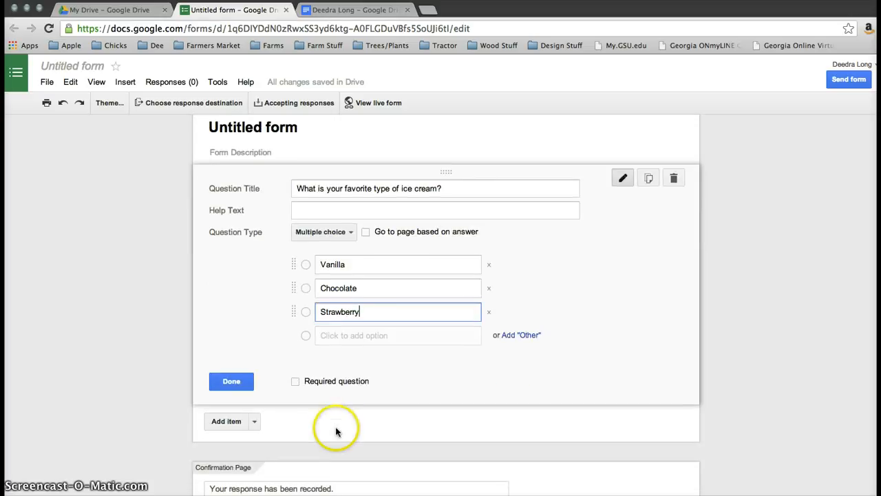
- Turn on 'Required question' for the ice cream question, then add an untitled Text question after it
left_click(295, 383)
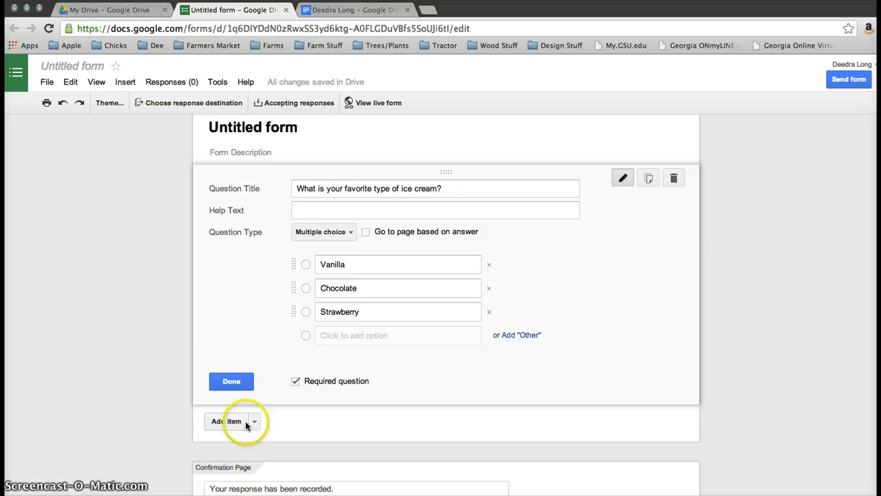
left_click(226, 421)
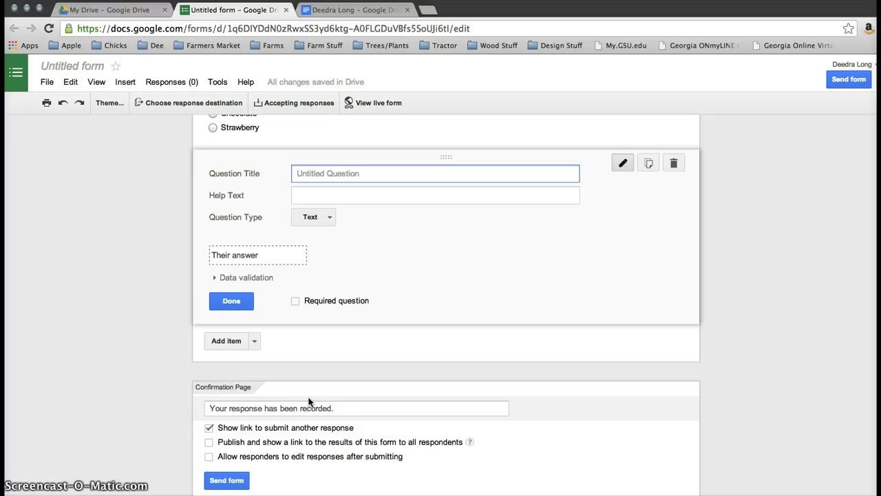
left_click(310, 373)
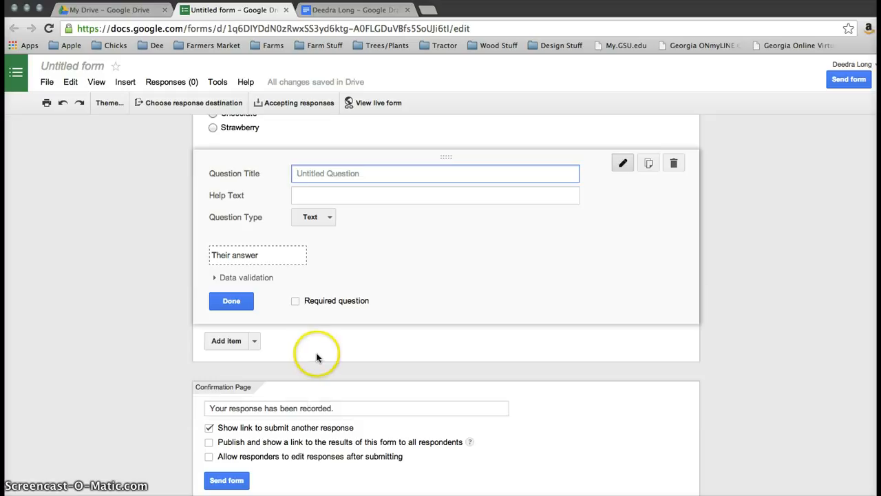
scroll(317, 356, "up", 5)
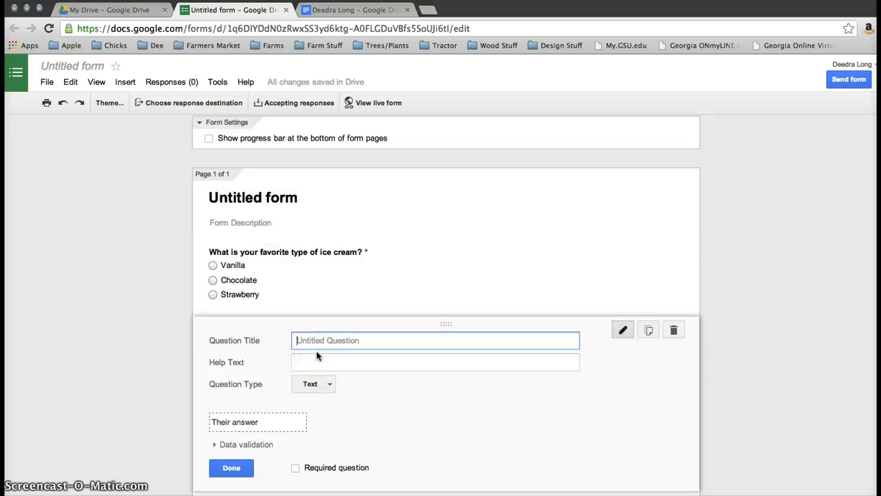
scroll(316, 351, "down", 5)
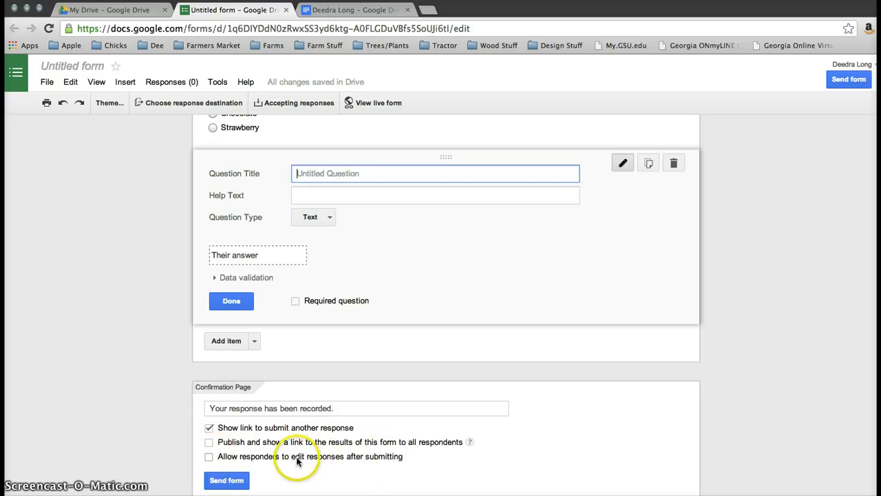
left_click(232, 482)
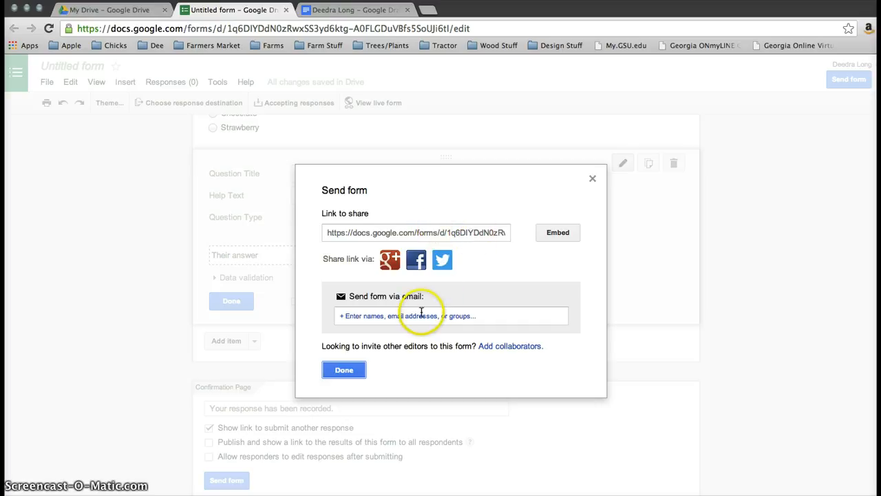
left_click(480, 320)
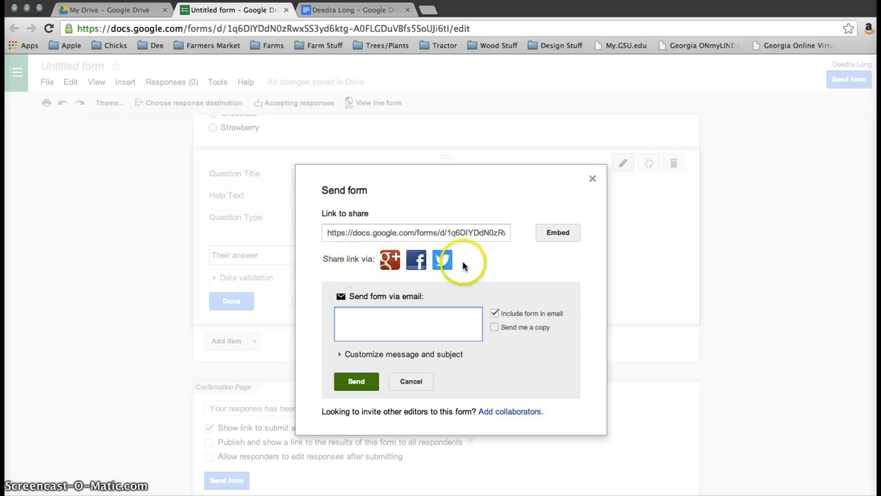
left_click(592, 179)
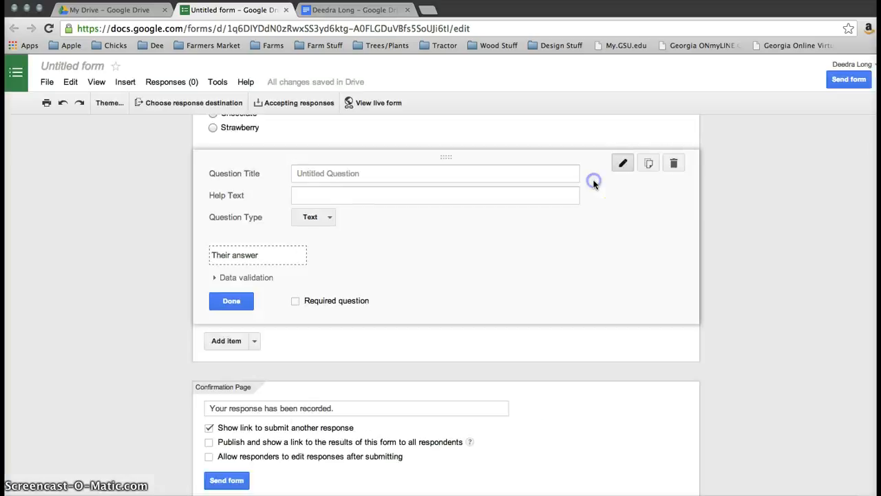
scroll(736, 266, "up", 5)
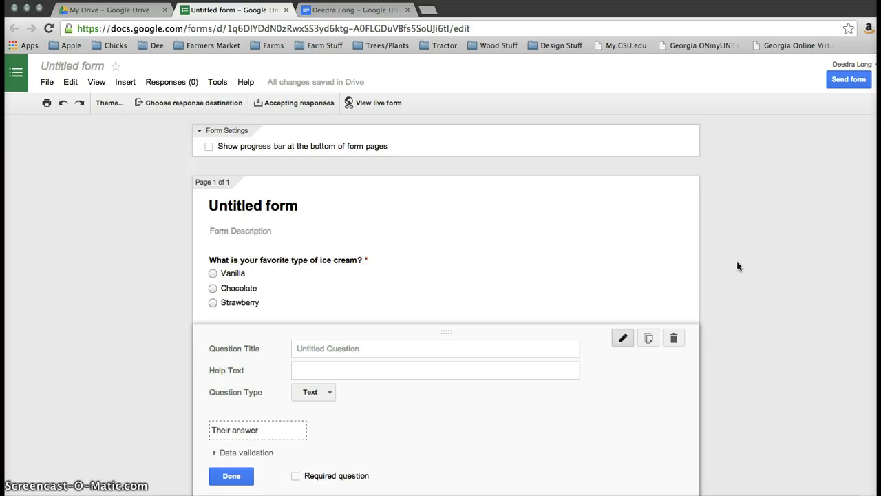